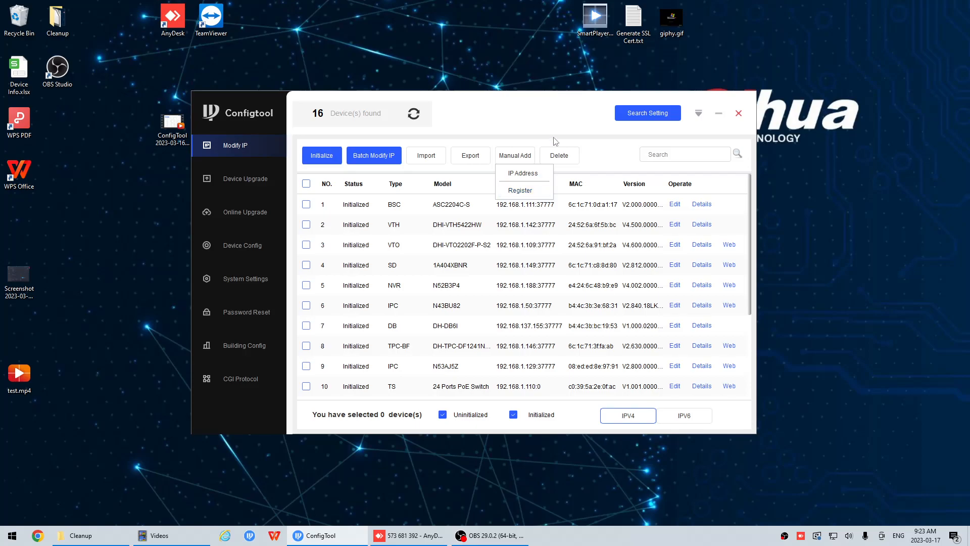
View the program's version information and close it.
click(699, 112)
click(711, 163)
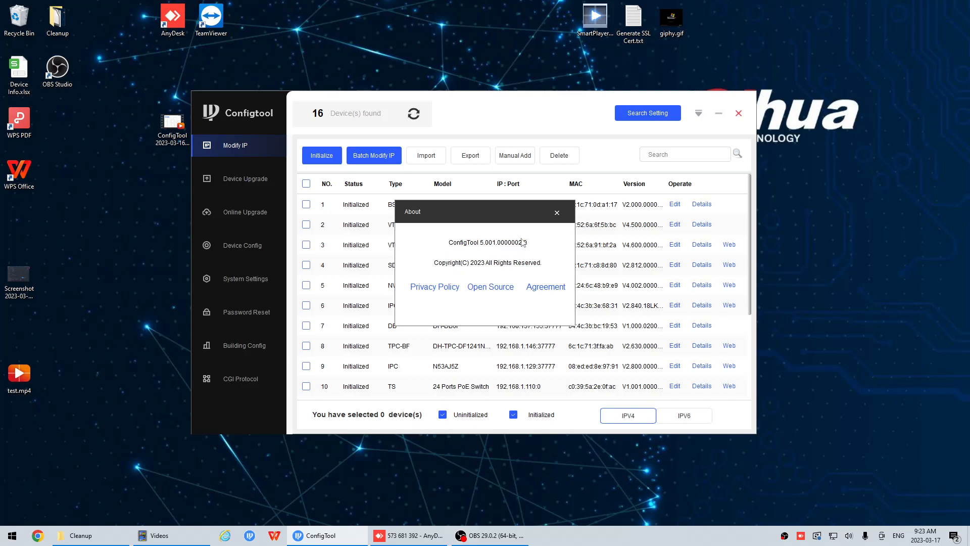
click(557, 213)
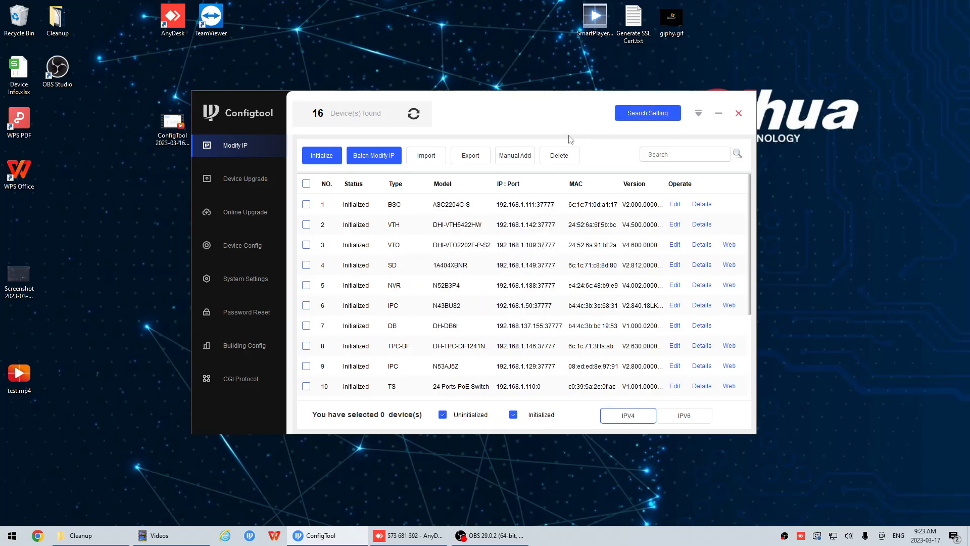
Download the device registration template from the manual Register import options and save it to the Desktop as Register.xlsx.
click(523, 158)
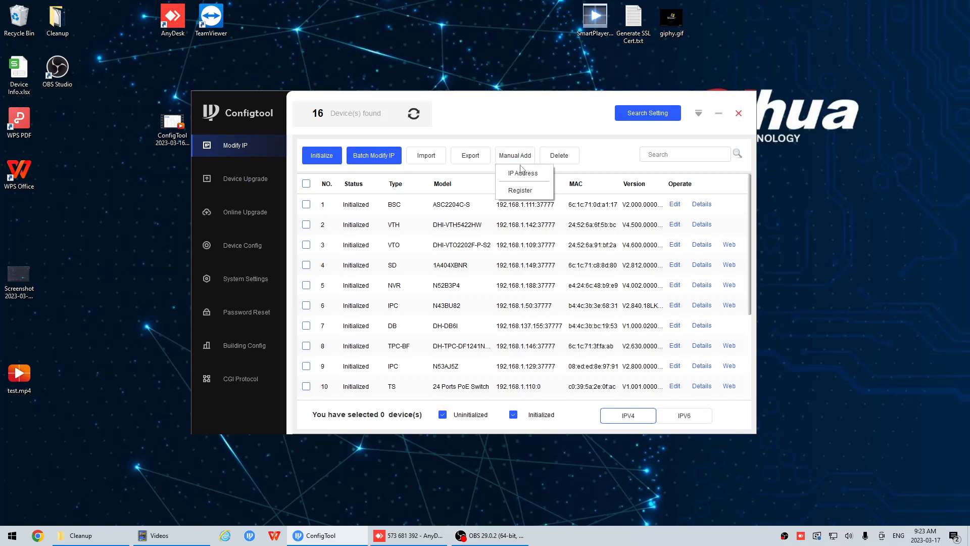
click(517, 189)
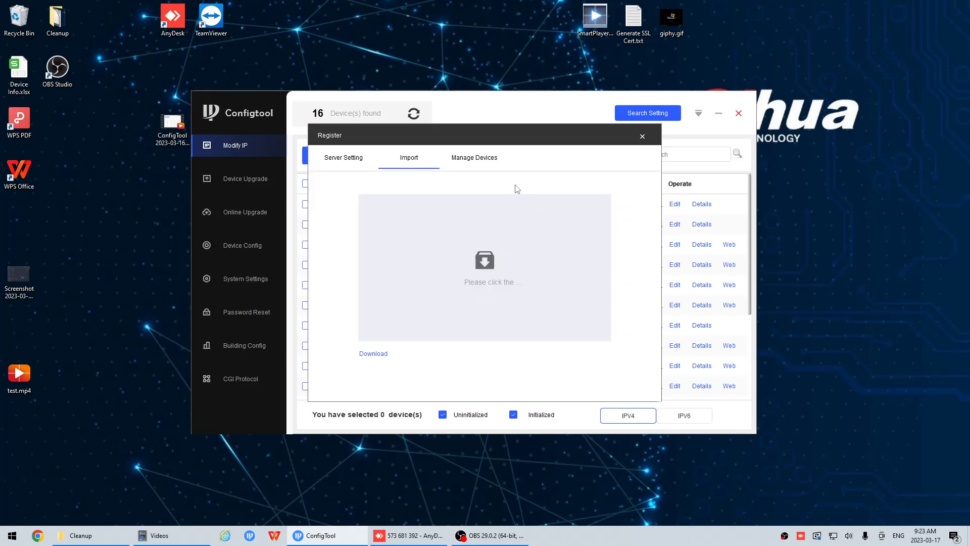
click(373, 161)
click(414, 163)
click(379, 355)
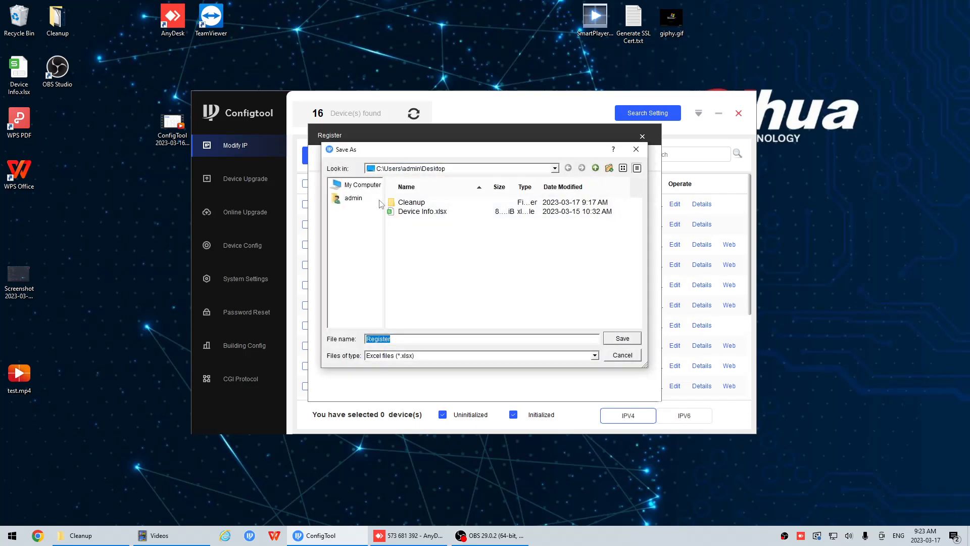
click(632, 340)
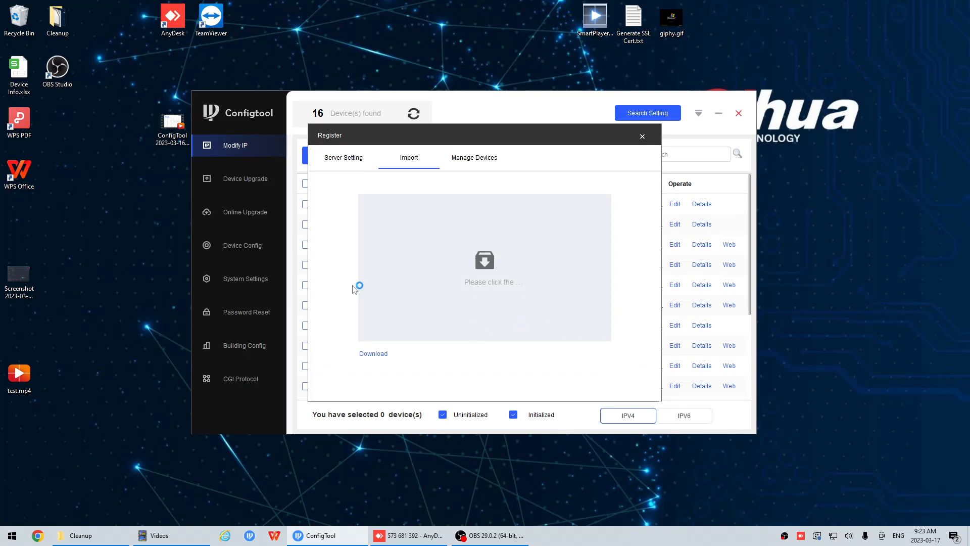
click(484, 316)
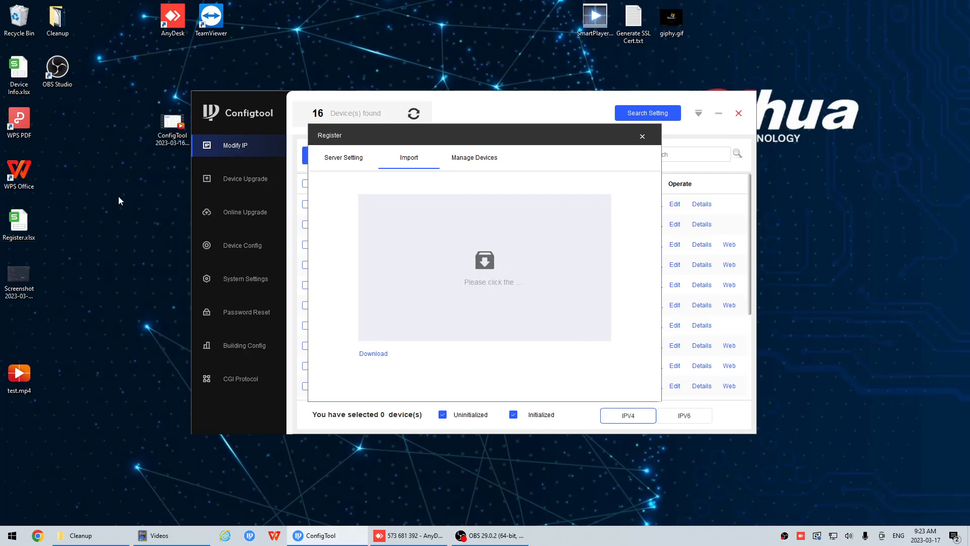
Open Register.xlsx from the desktop and widen the Device ID, Username and Password columns.
click(19, 172)
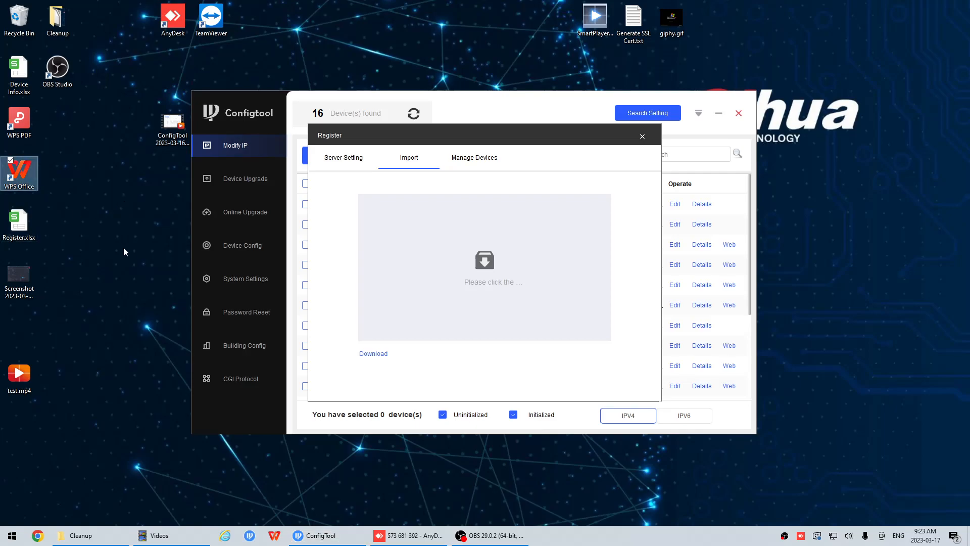
click(25, 222)
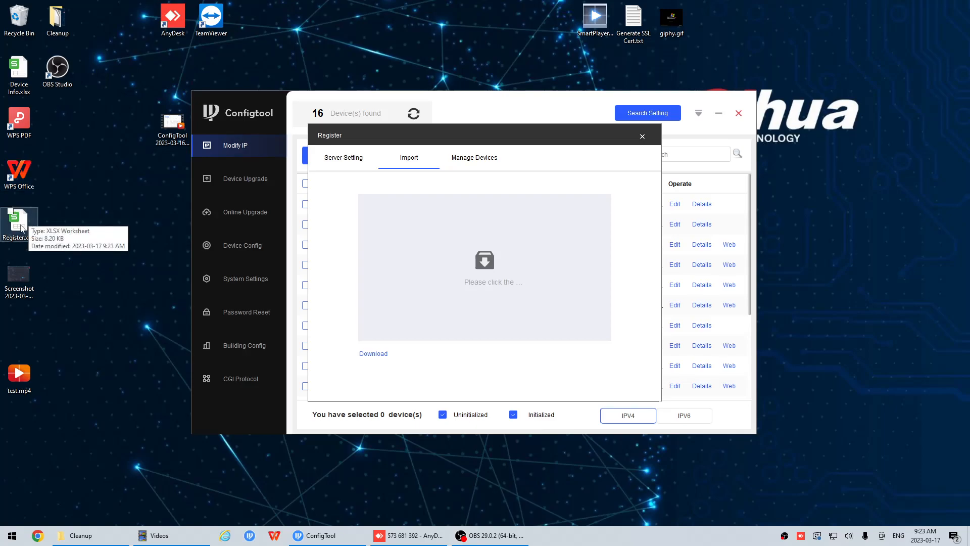
double_click(22, 229)
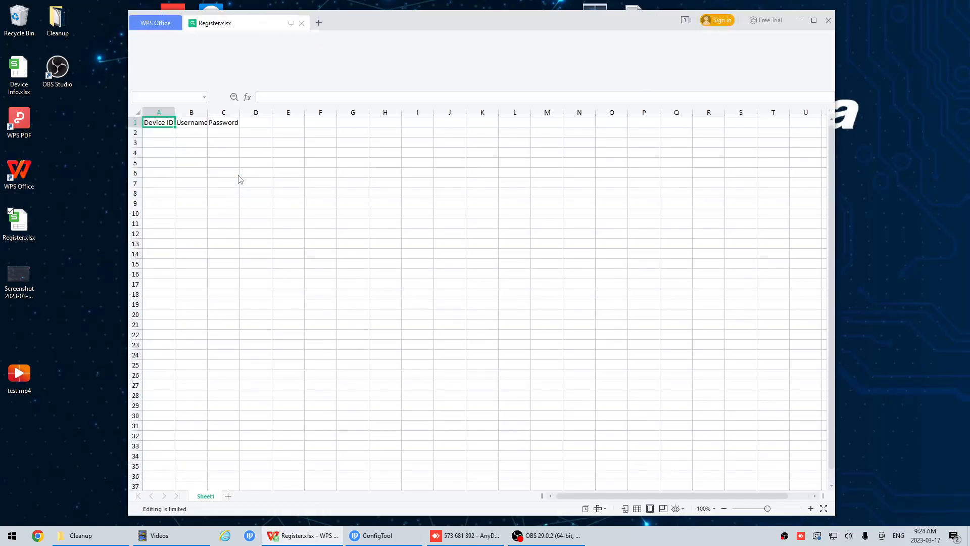
drag(179, 110, 242, 111)
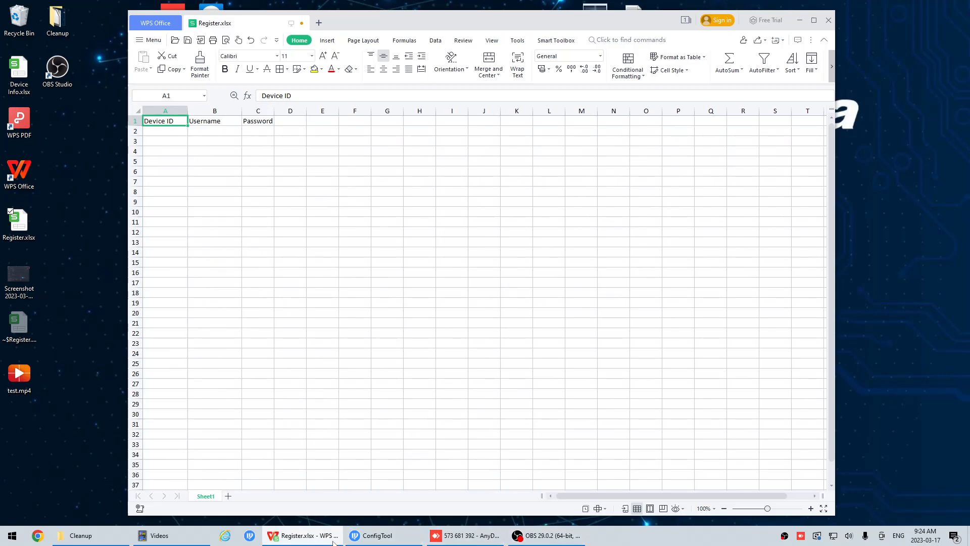
Switch to ConfigTool, close the Register dialog, and log in to the web interface of the IPC at 192.168.1.50 as admin.
click(387, 539)
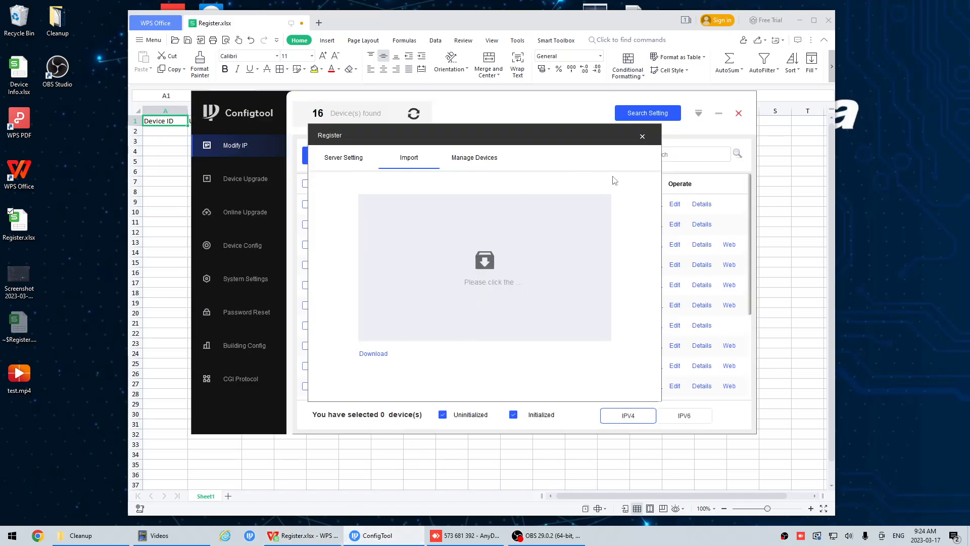
click(642, 136)
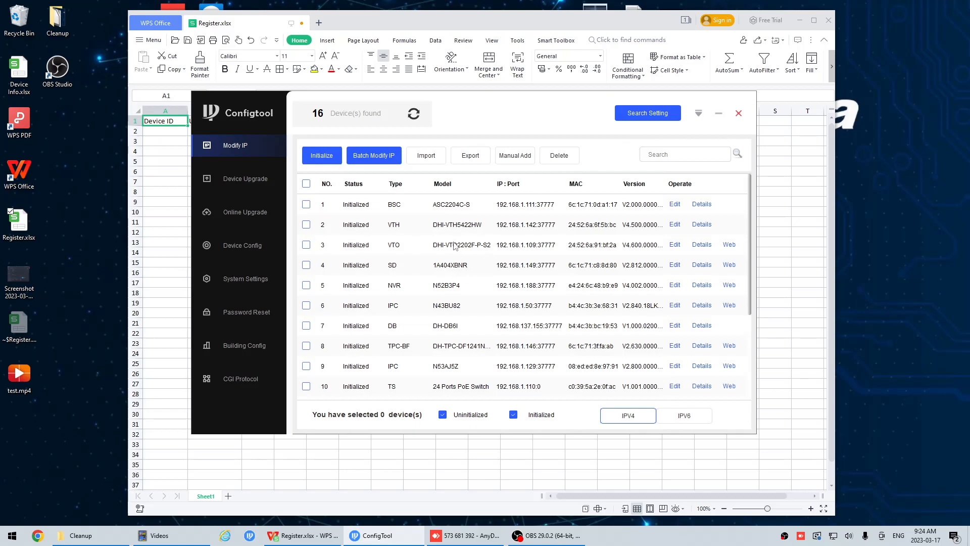
click(729, 305)
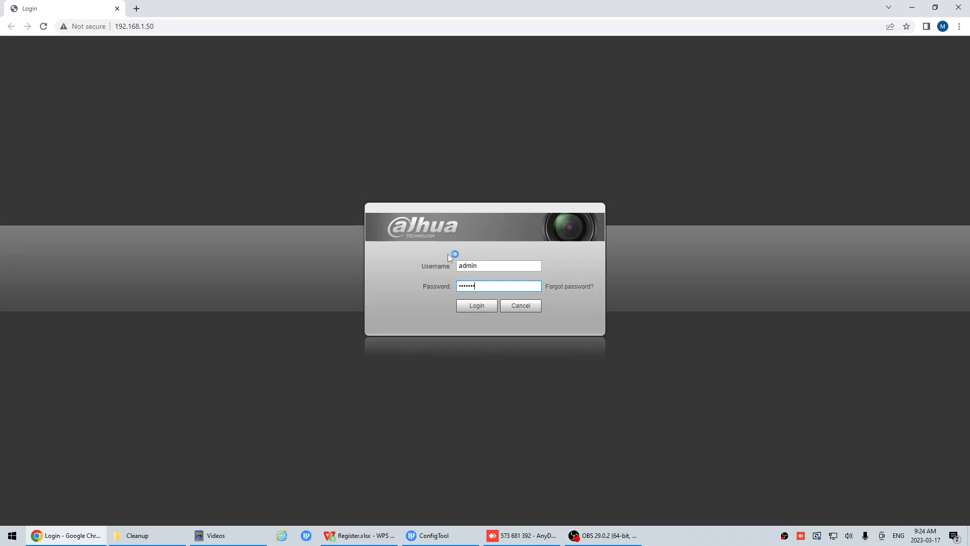
key(Return)
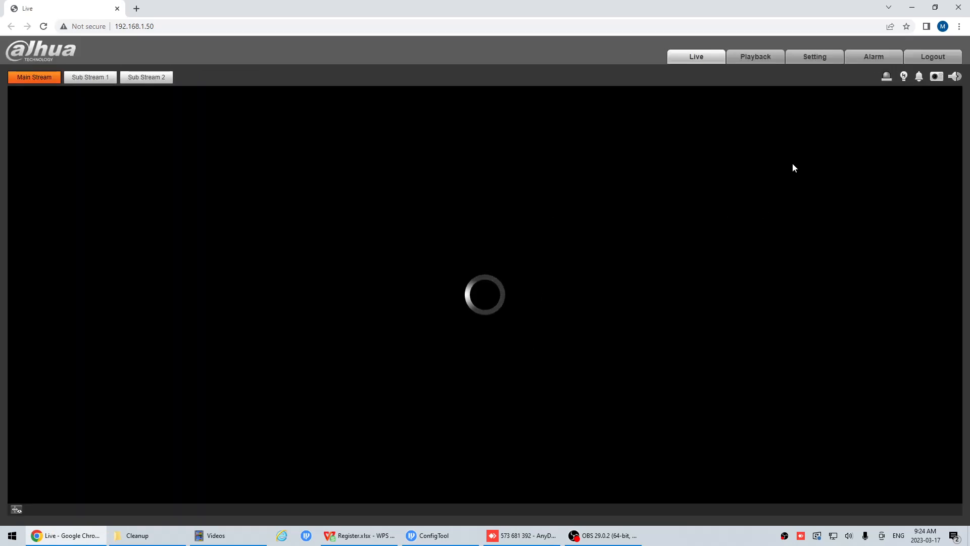
Open the camera's Auto Register network settings.
click(814, 57)
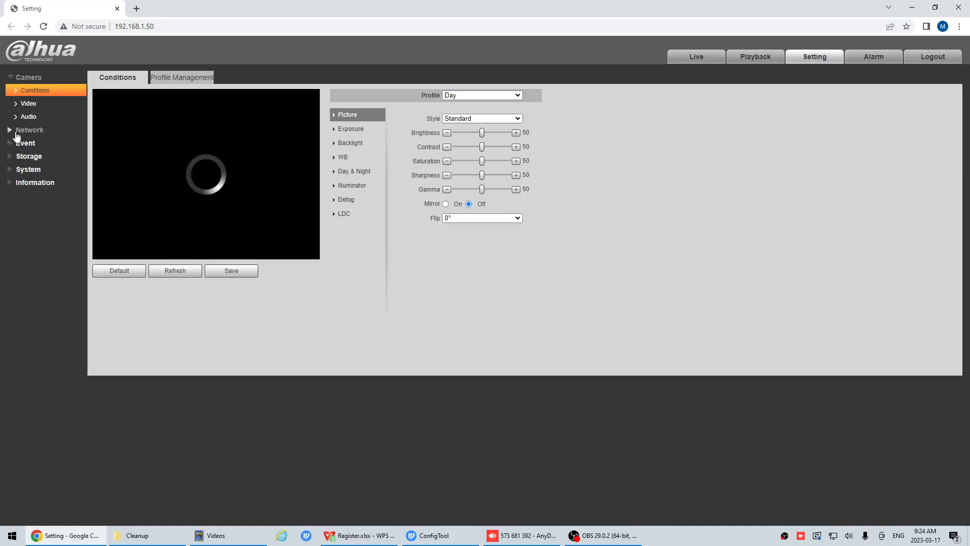
click(18, 133)
click(34, 223)
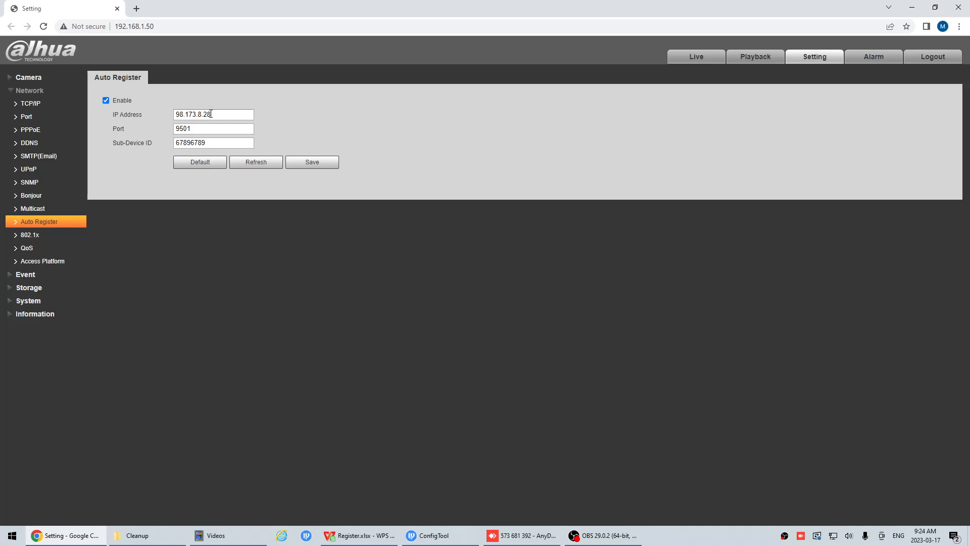
Examine the Auto Register server IP address, port and Sub-Device ID configured on the camera.
drag(211, 114, 150, 114)
click(218, 114)
drag(218, 115, 160, 116)
drag(209, 129, 132, 130)
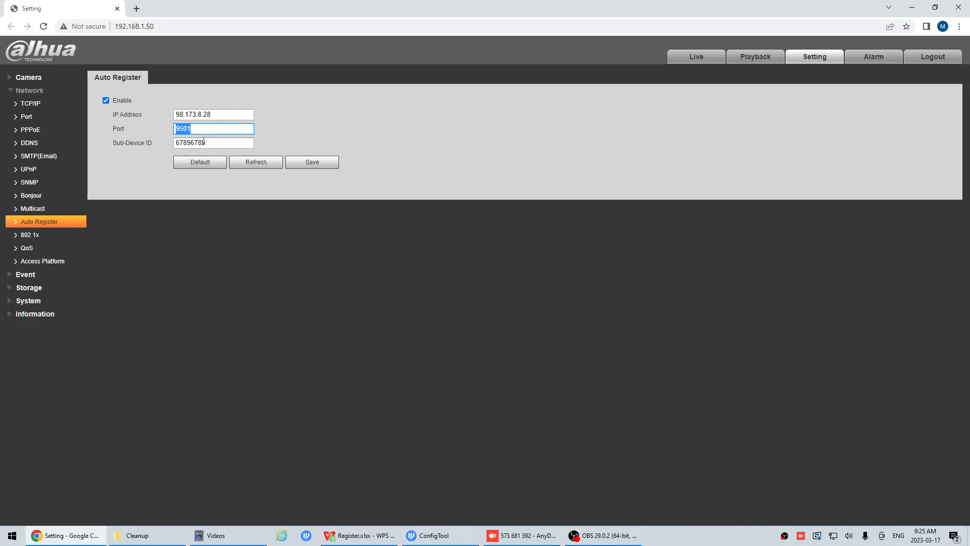
click(211, 128)
drag(233, 114, 162, 113)
click(223, 115)
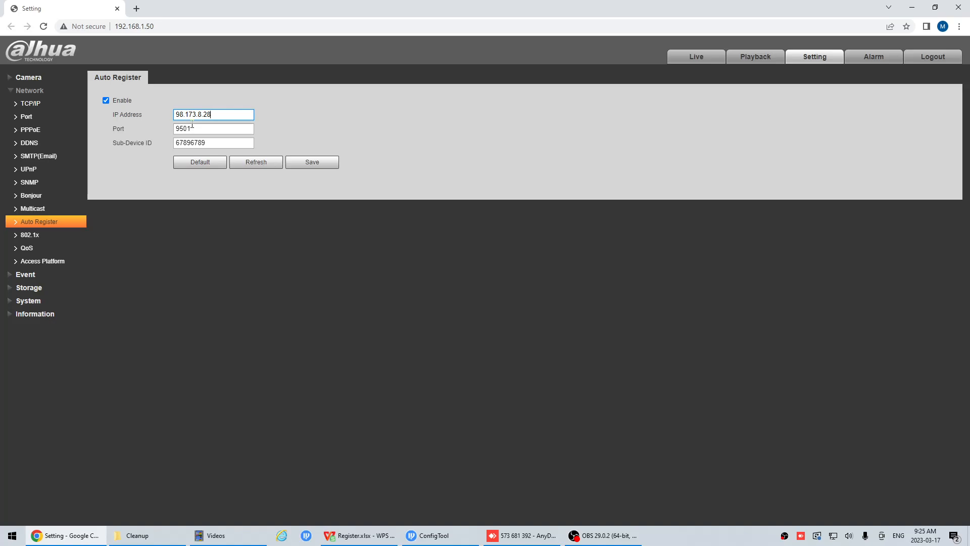
double_click(212, 143)
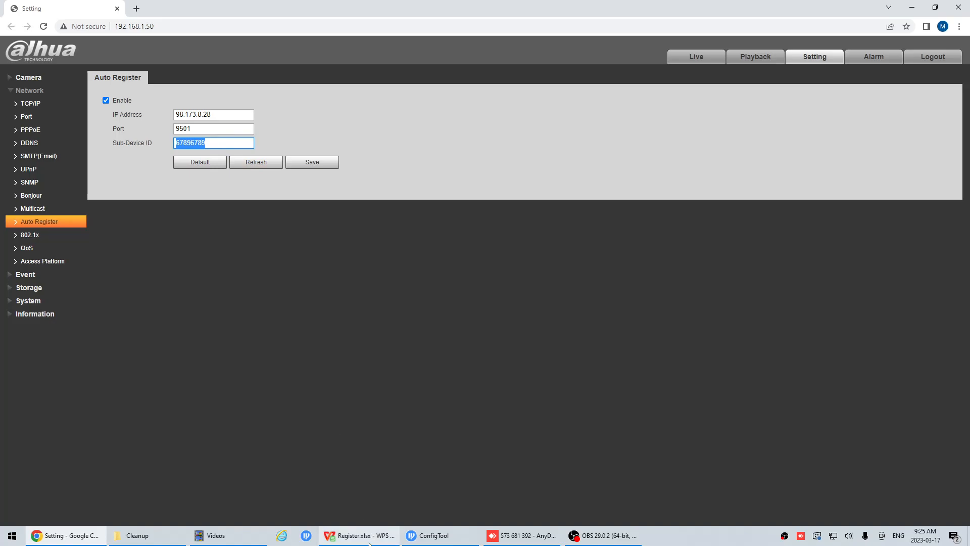
click(197, 143)
Switch to Register.xlsx in WPS Office, place it beside the camera settings, and enter device ID 67896789 in cell A2.
click(356, 536)
drag(356, 24, 484, 19)
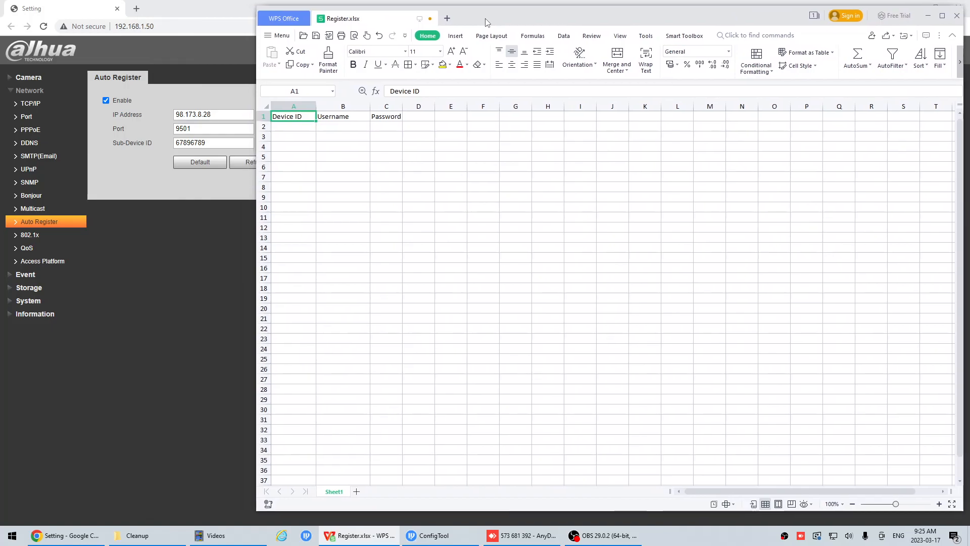
click(303, 127)
text(67896789)
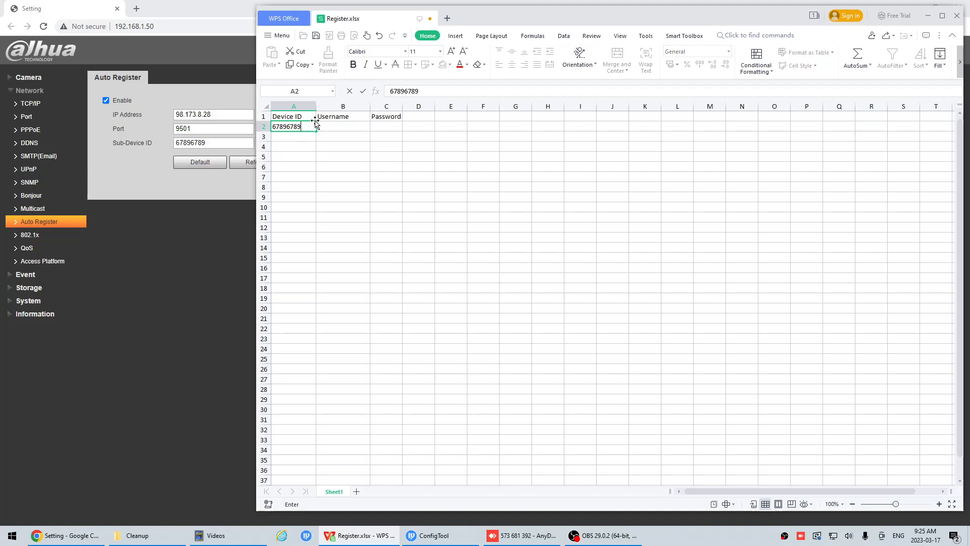
Enter the username admin in cell B2 and the device password in cell C2.
click(331, 127)
text(admin)
key(Tab)
text(admin123)
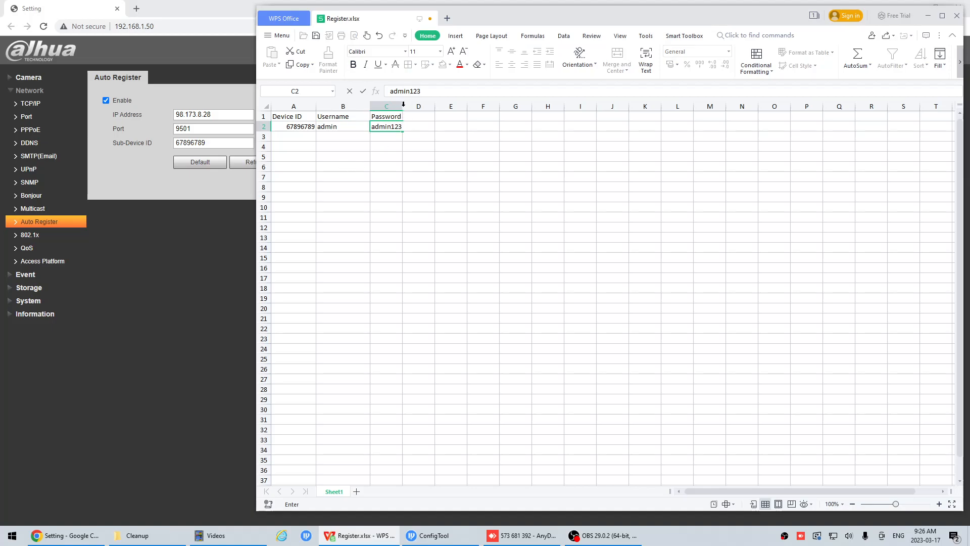
click(415, 138)
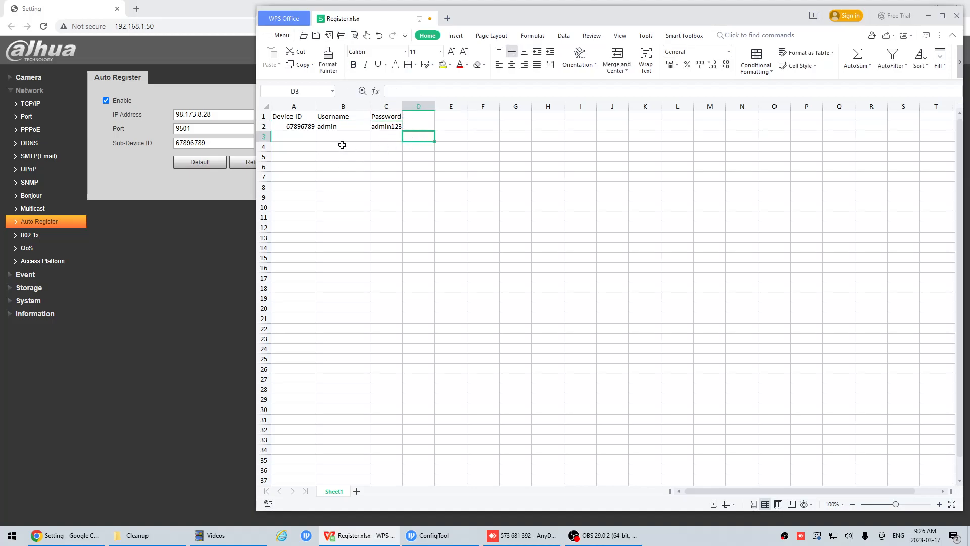
Save the Register.xlsx workbook, minimize the browser, and close the spreadsheet window.
drag(290, 134, 403, 229)
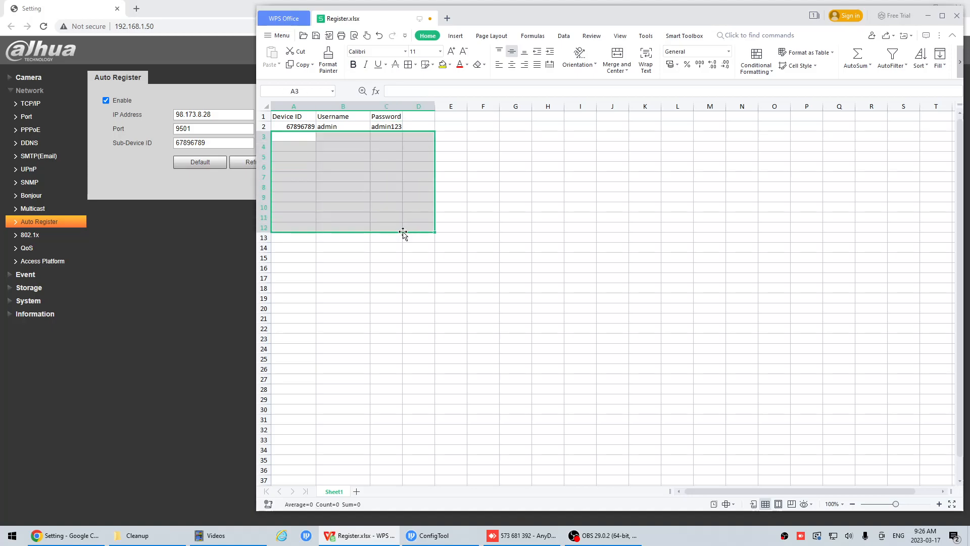
click(480, 246)
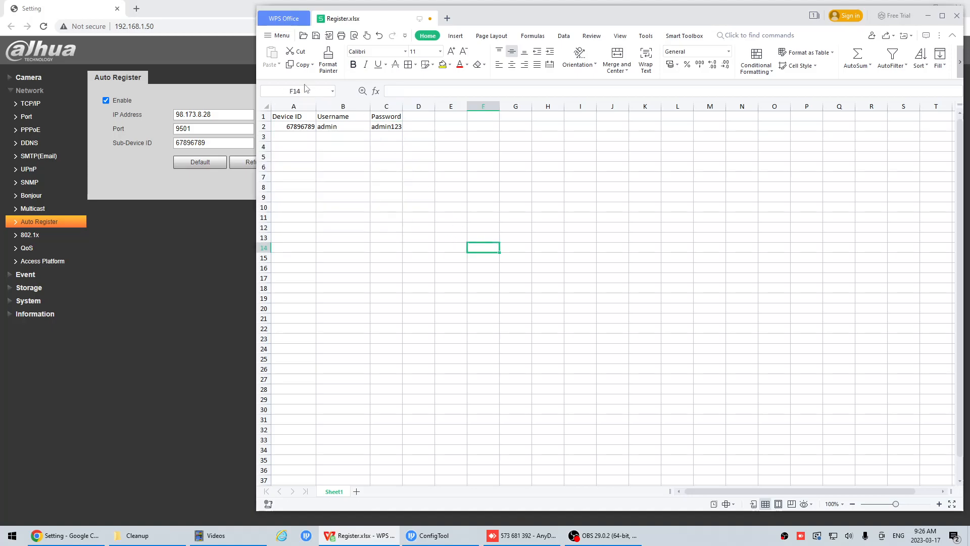
click(318, 38)
click(928, 15)
click(924, 7)
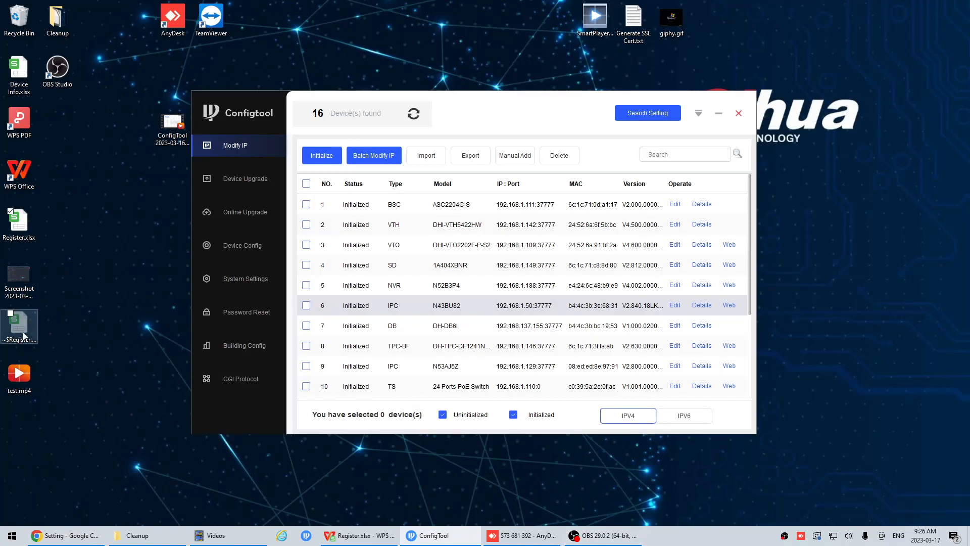
click(359, 535)
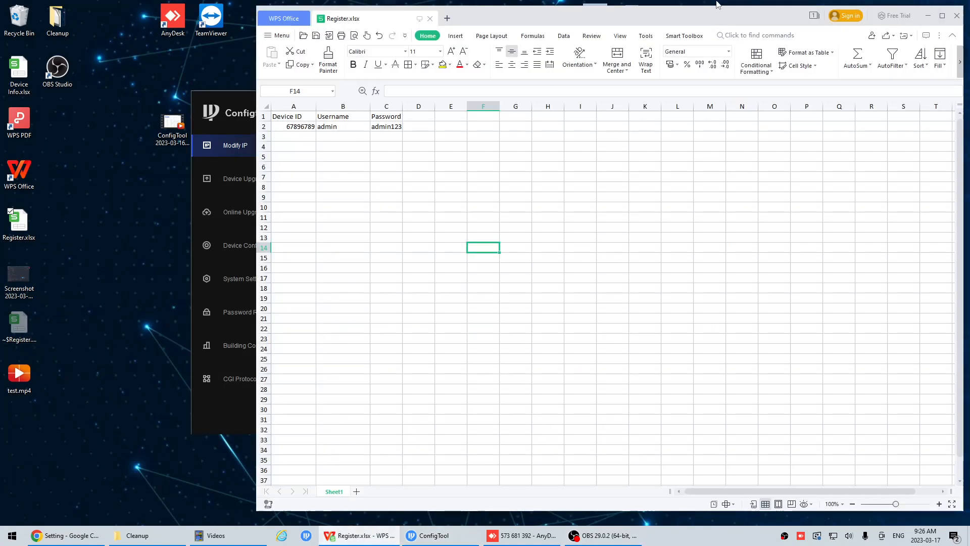
click(958, 8)
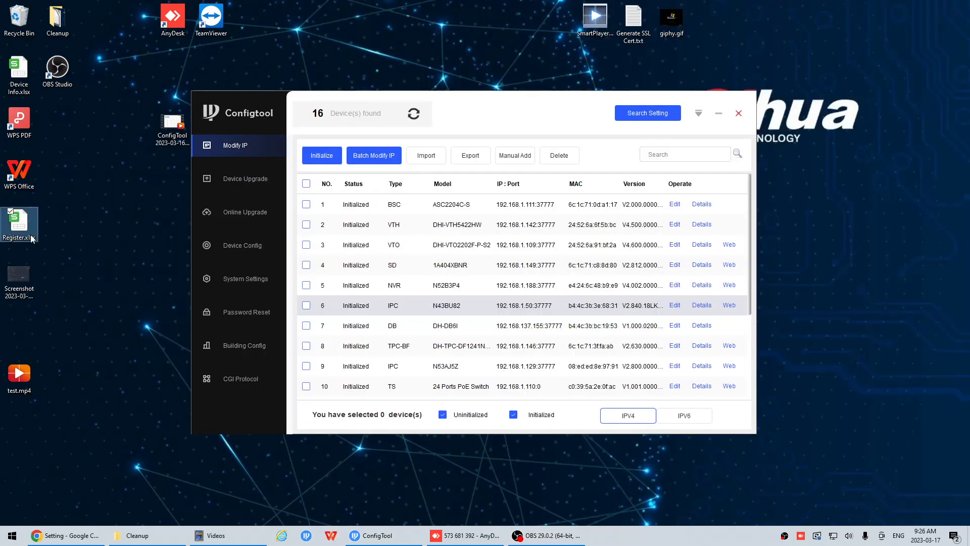
Copy Register.xlsx from the local desktop and paste it onto the remote computer's desktop in the AnyDesk session.
right_click(4, 225)
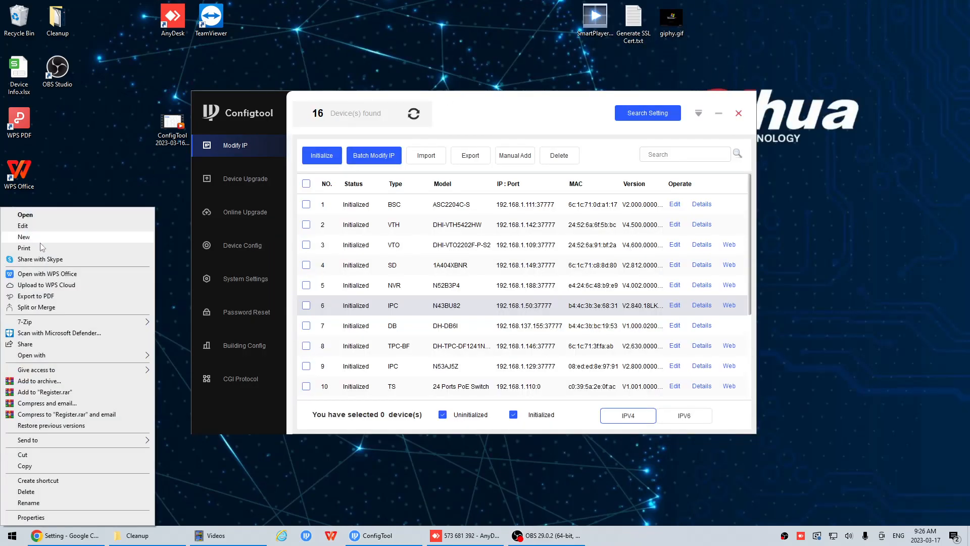
click(34, 463)
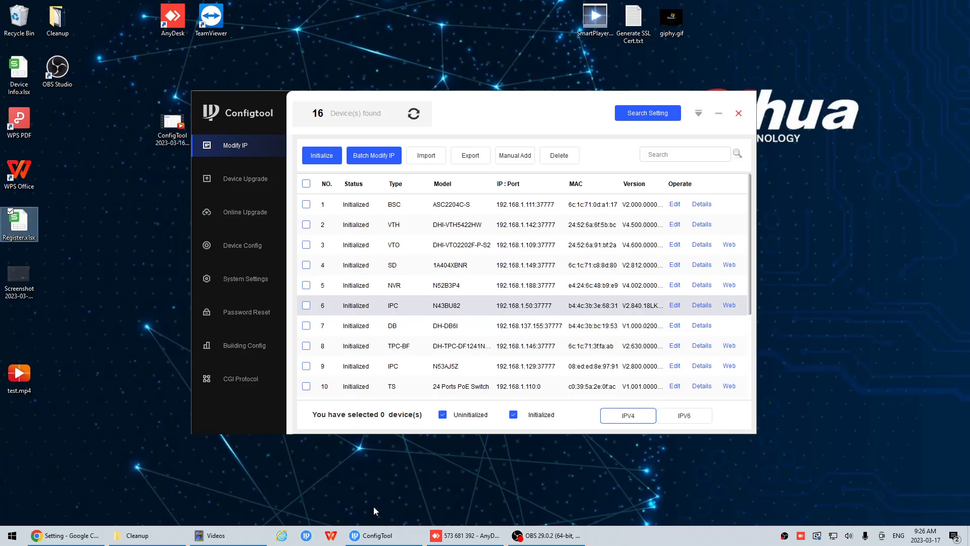
click(454, 536)
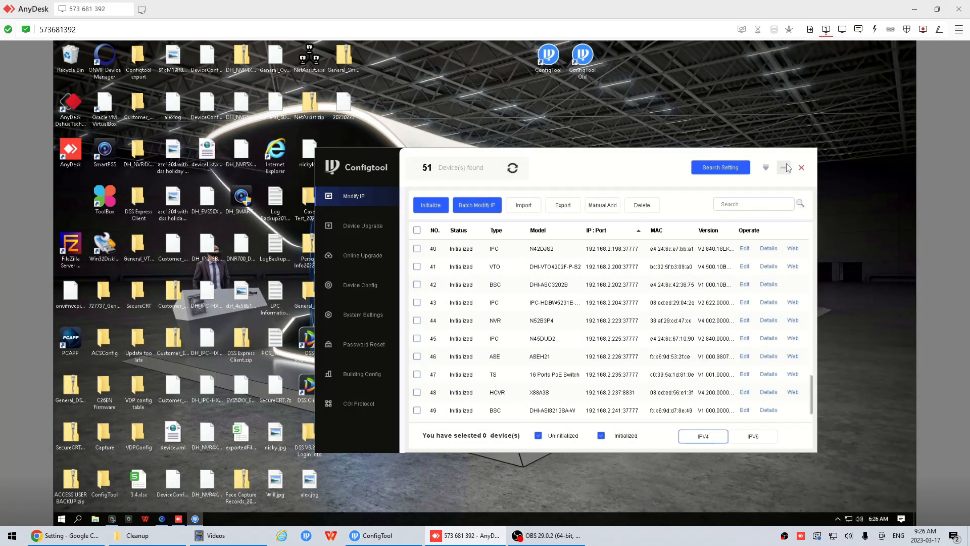
right_click(627, 56)
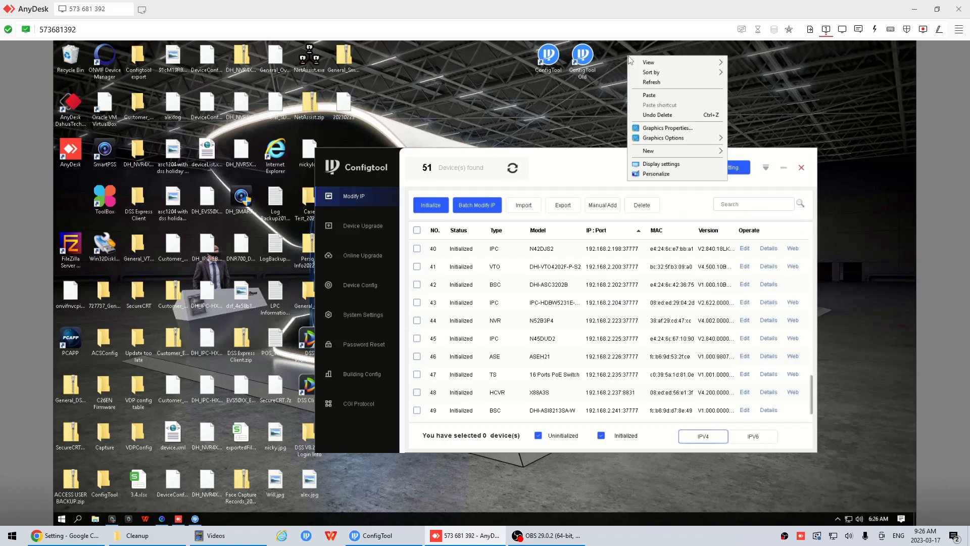
click(650, 94)
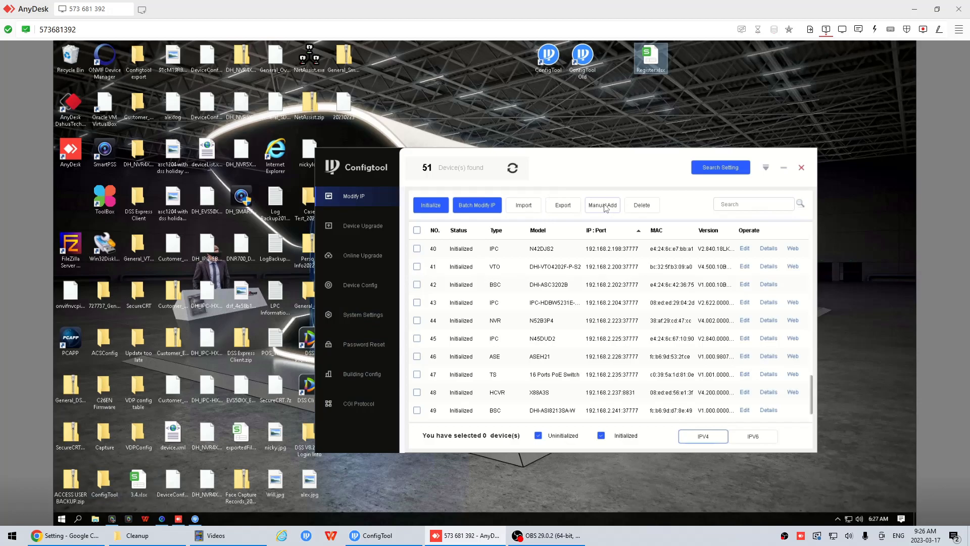
Check ConfigTool's version in its About information and close it.
click(766, 166)
click(772, 218)
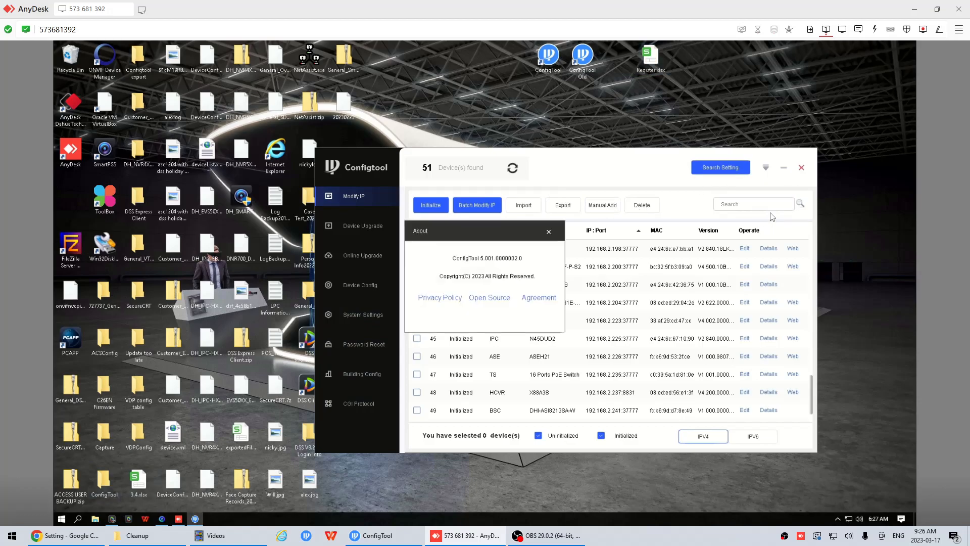
click(548, 231)
Open ConfigTool's manual-add Register window and show its server settings.
click(597, 208)
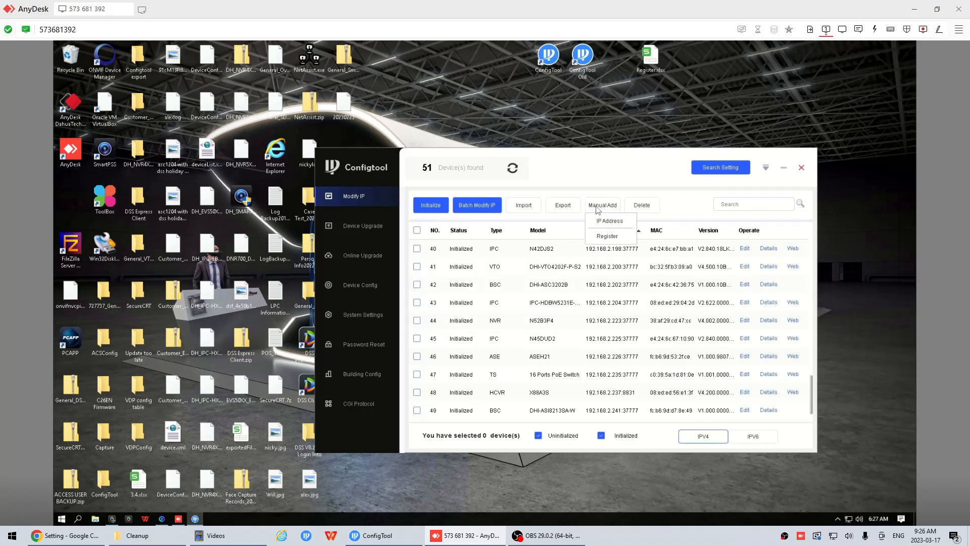
click(608, 237)
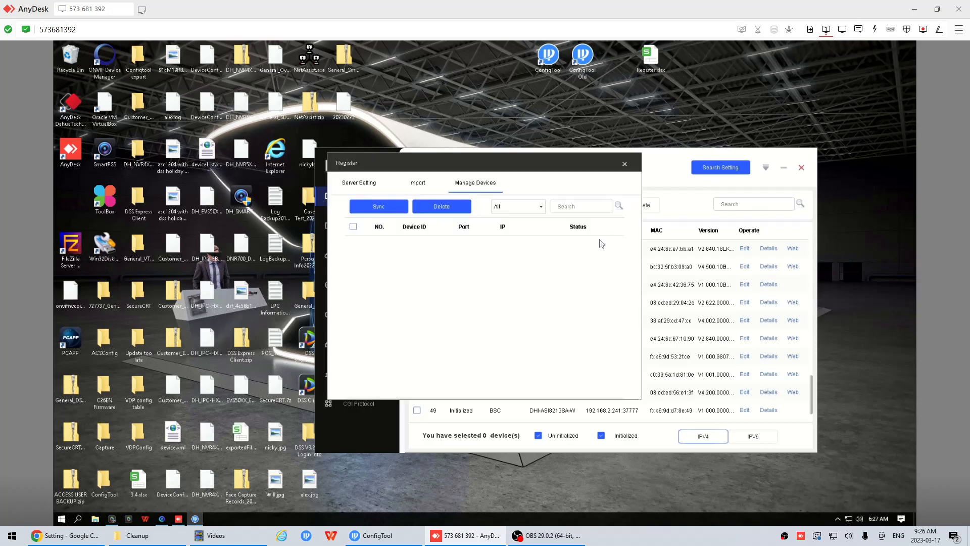
click(368, 187)
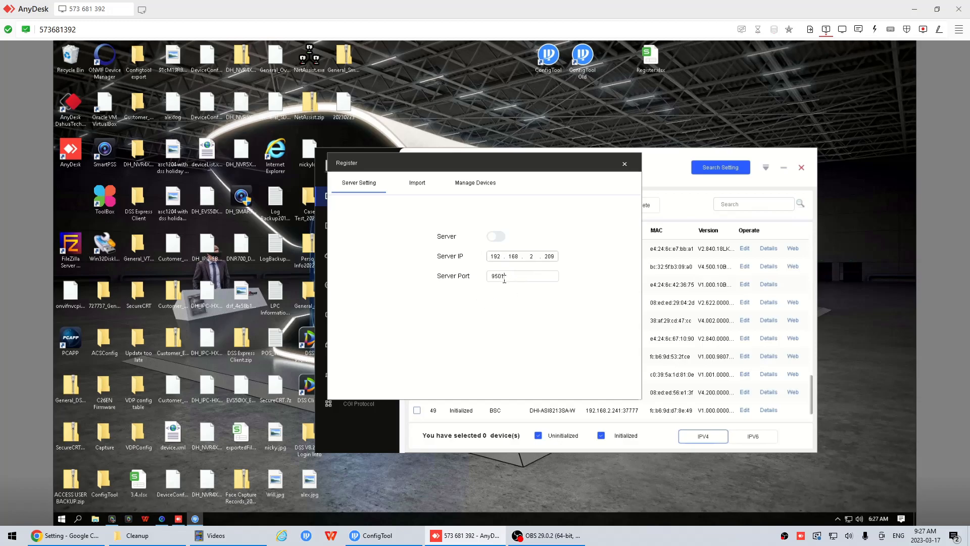
Compare the register server port with the port on the camera's Auto Register page in Chrome, and return to AnyDesk.
drag(476, 279, 456, 293)
click(83, 535)
drag(219, 144, 140, 130)
click(212, 114)
click(199, 128)
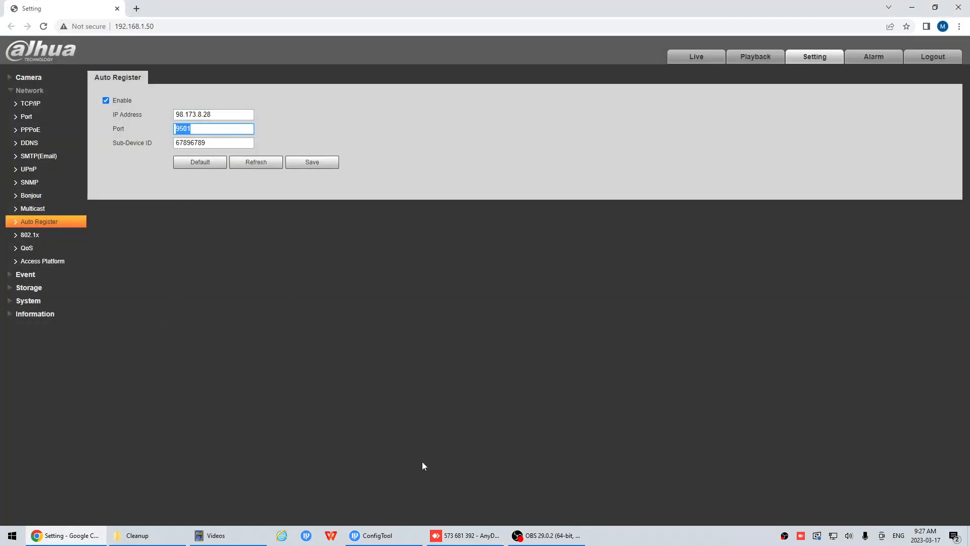
click(467, 535)
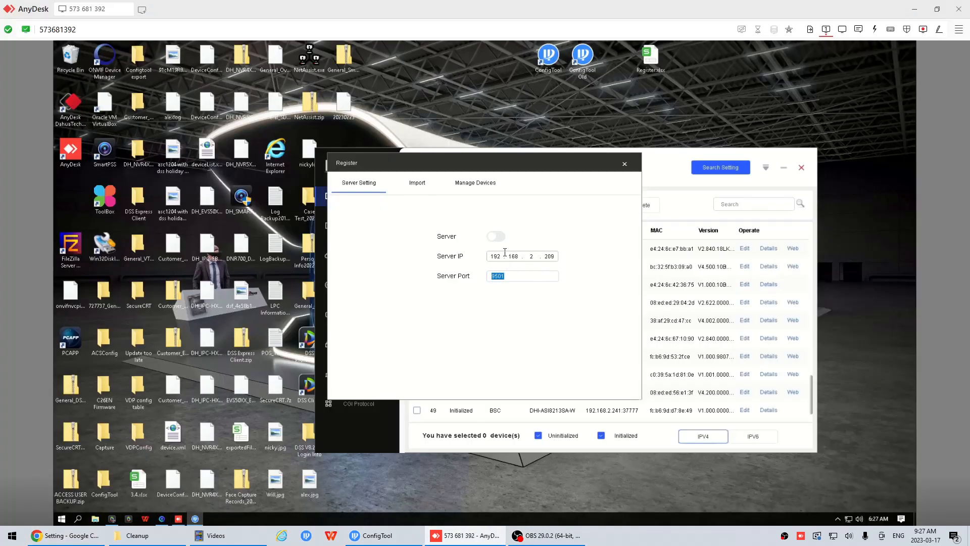
Check the register server's IP address and enable the server.
drag(489, 256, 573, 258)
click(573, 258)
click(498, 237)
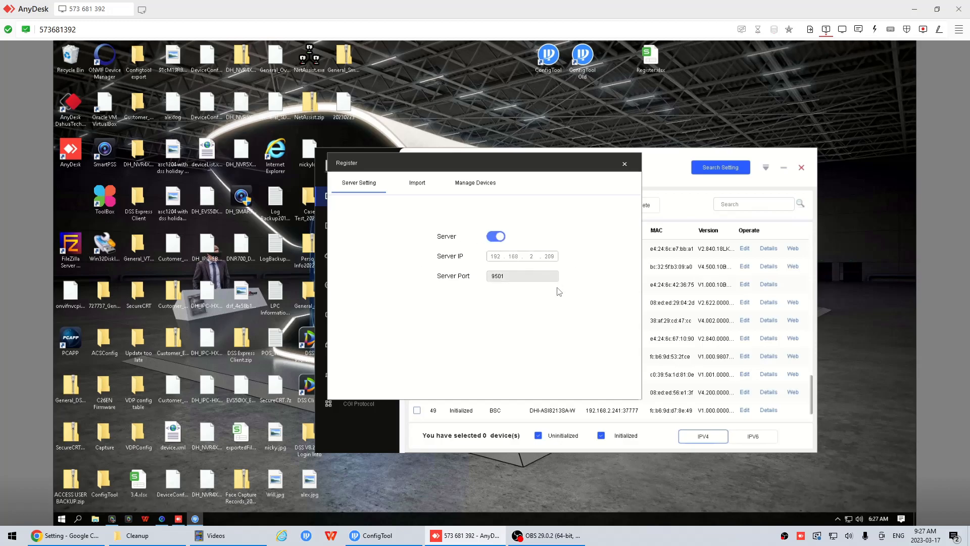
Import Register.xlsx from the remote desktop into the Register window and acknowledge the batch addition.
click(420, 184)
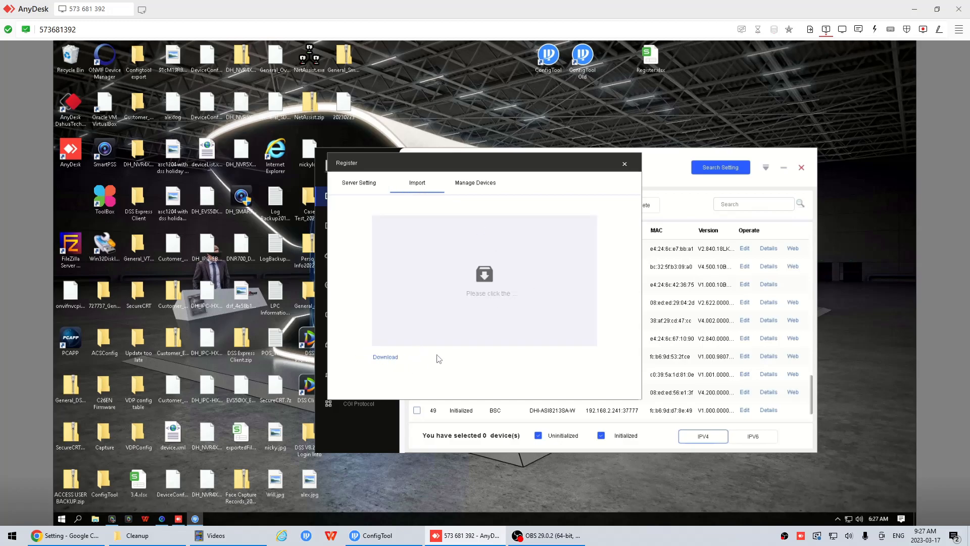
click(489, 278)
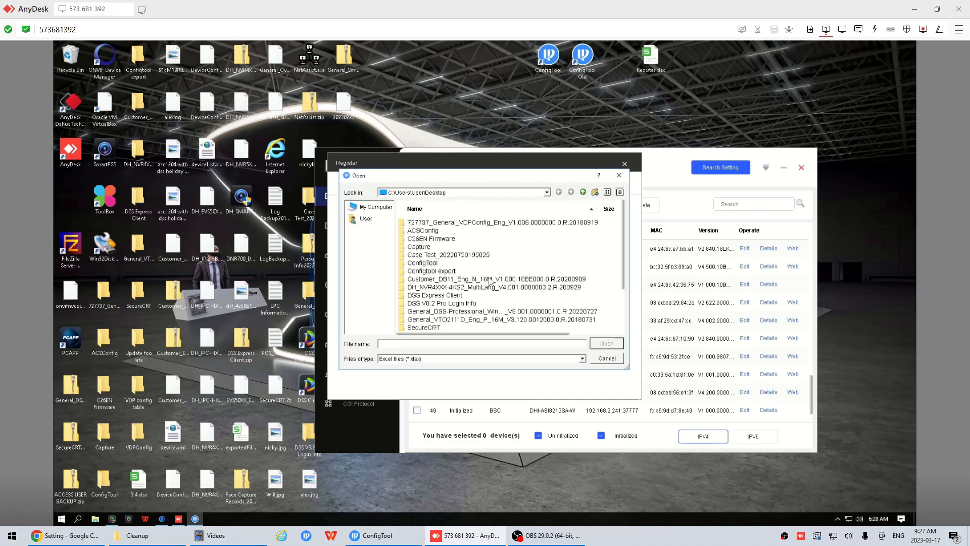
scroll(489, 275, down, 2)
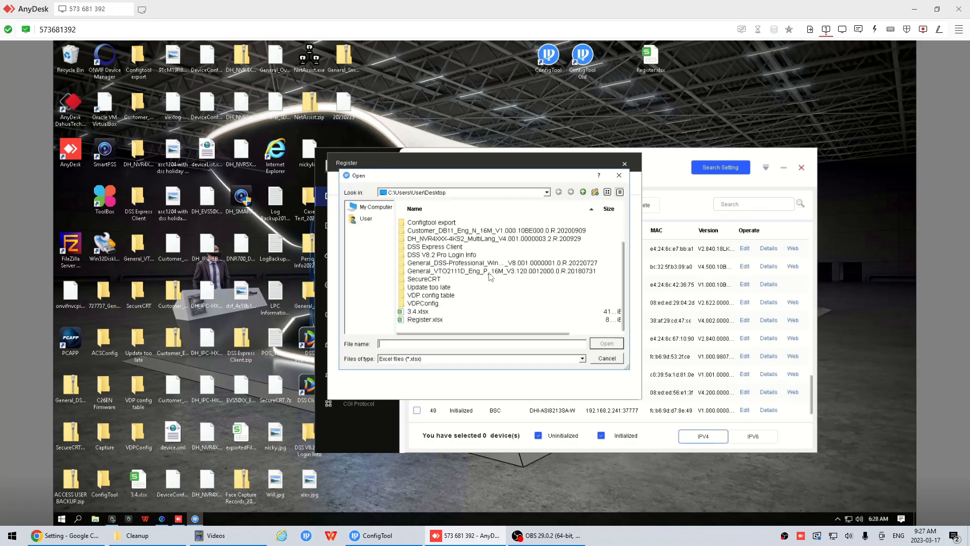
double_click(433, 320)
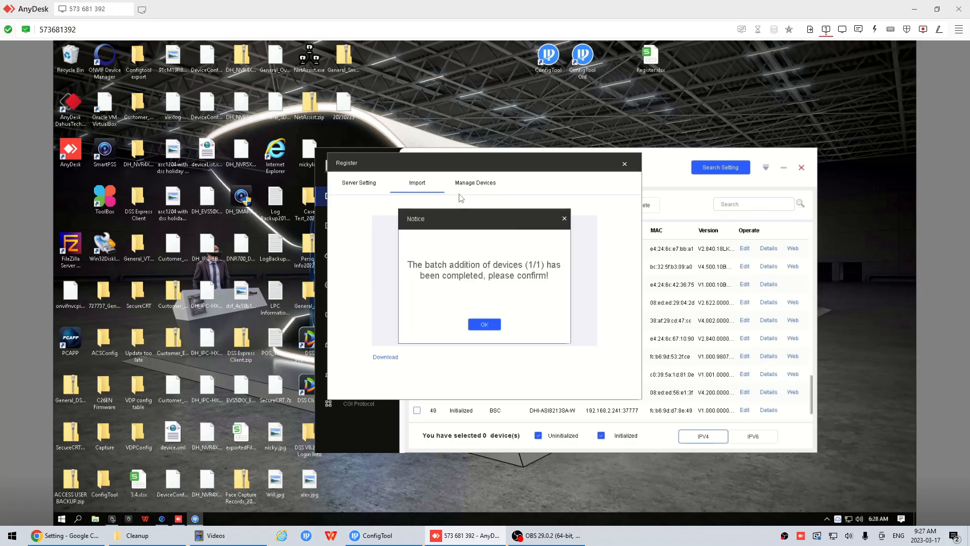
click(486, 326)
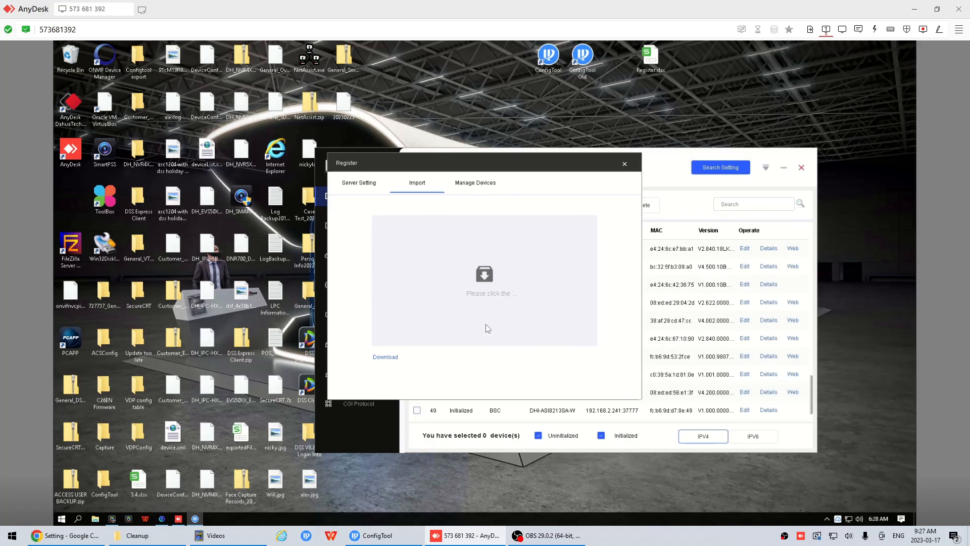
Check the imported device's status among the managed devices and the camera's P2P status on its Access Platform page in Chrome.
click(473, 187)
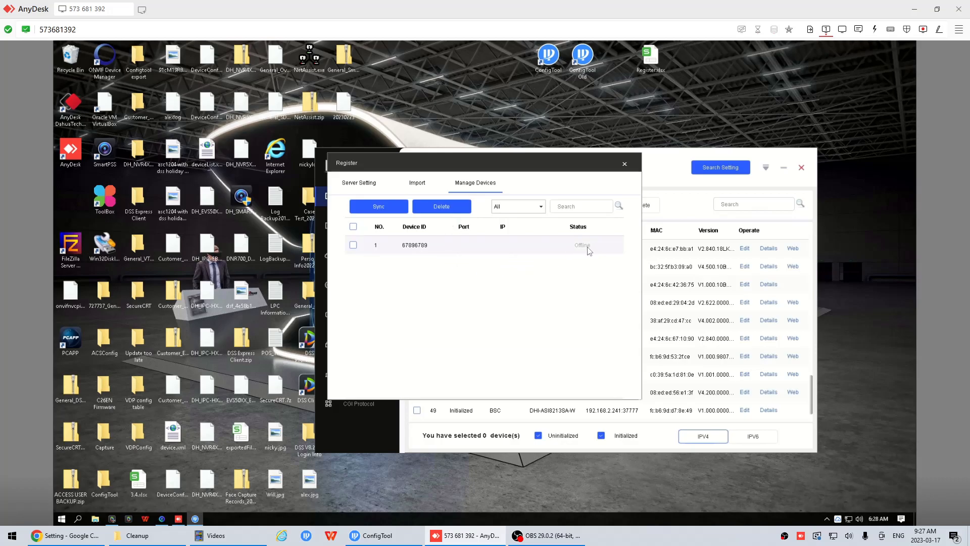
click(521, 241)
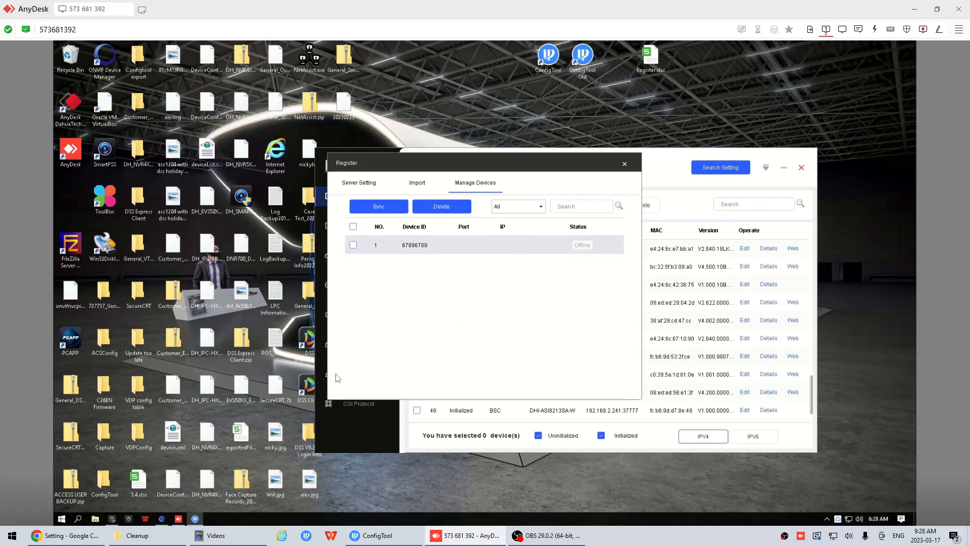
click(66, 534)
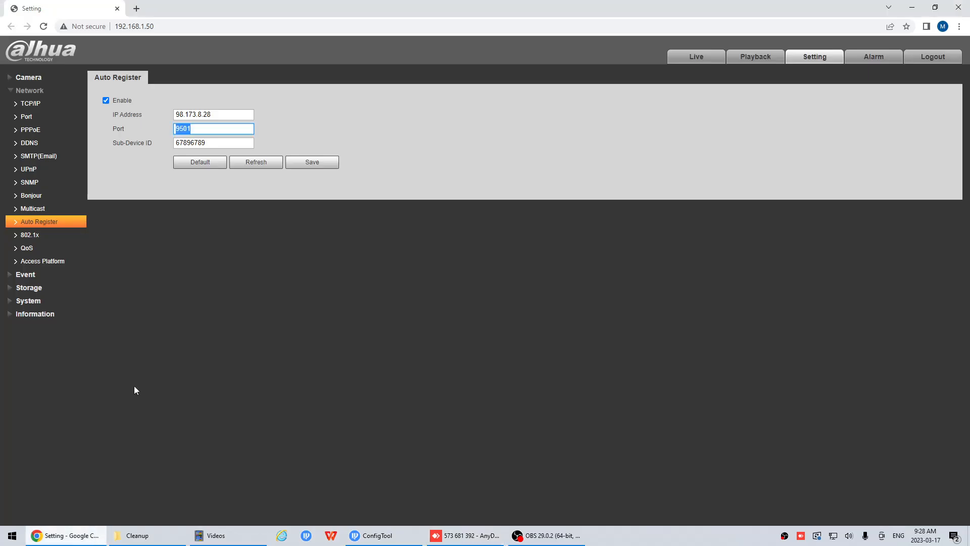
click(43, 261)
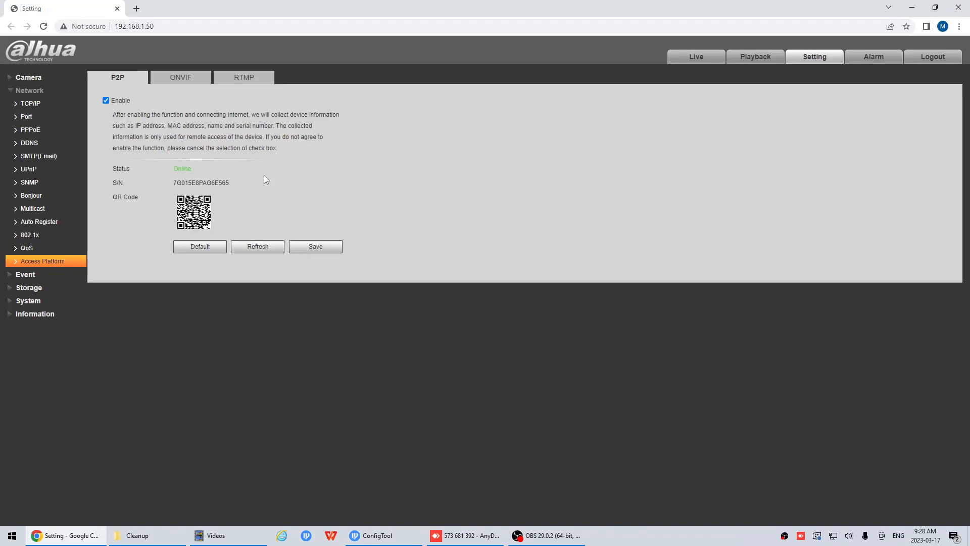
click(912, 7)
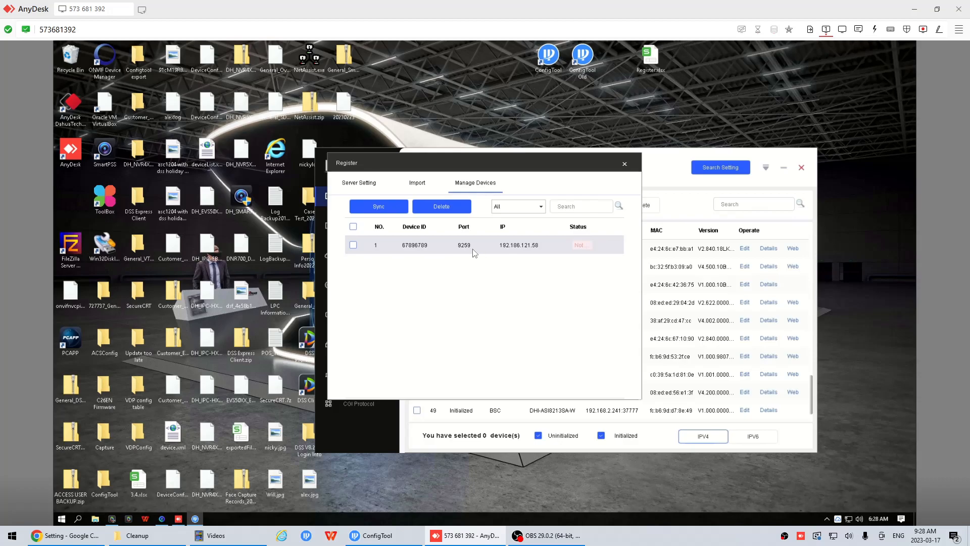
Sync the imported device with ConfigTool and close the Register window.
click(353, 245)
click(400, 208)
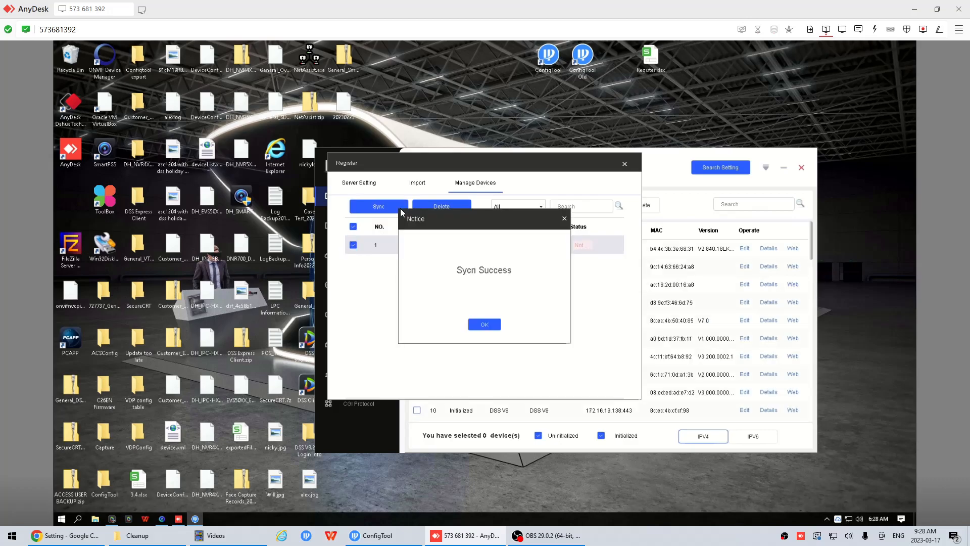
click(479, 325)
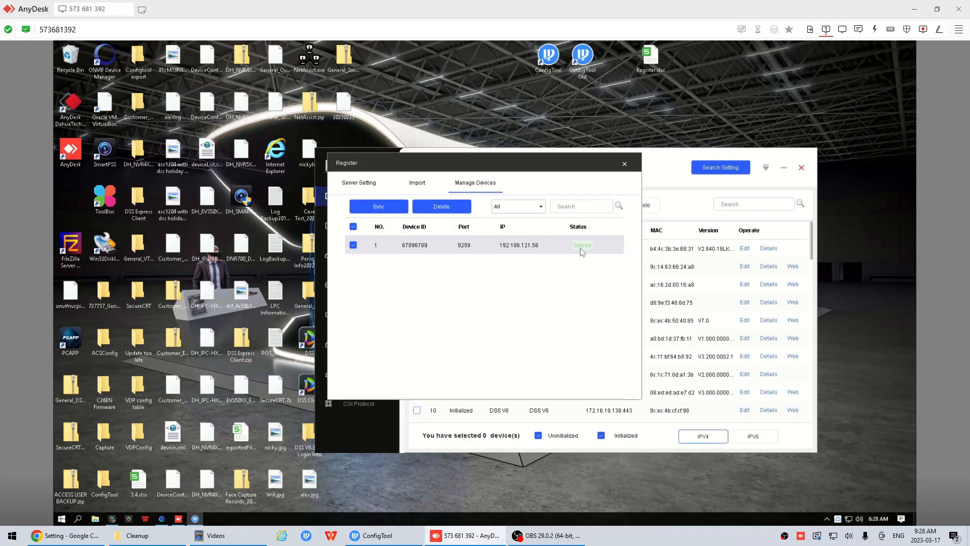
click(625, 165)
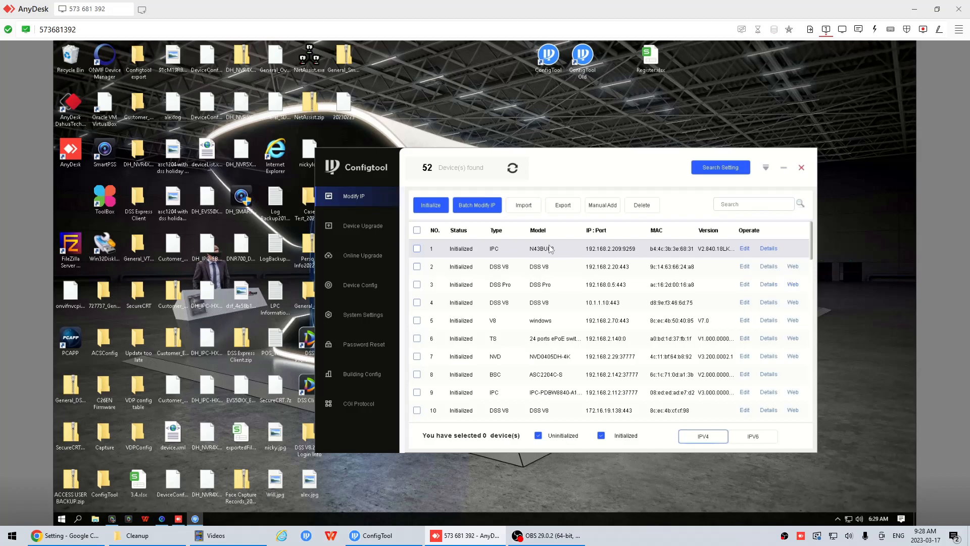
View the details of the N43BU82 camera in the device list and close them.
click(767, 250)
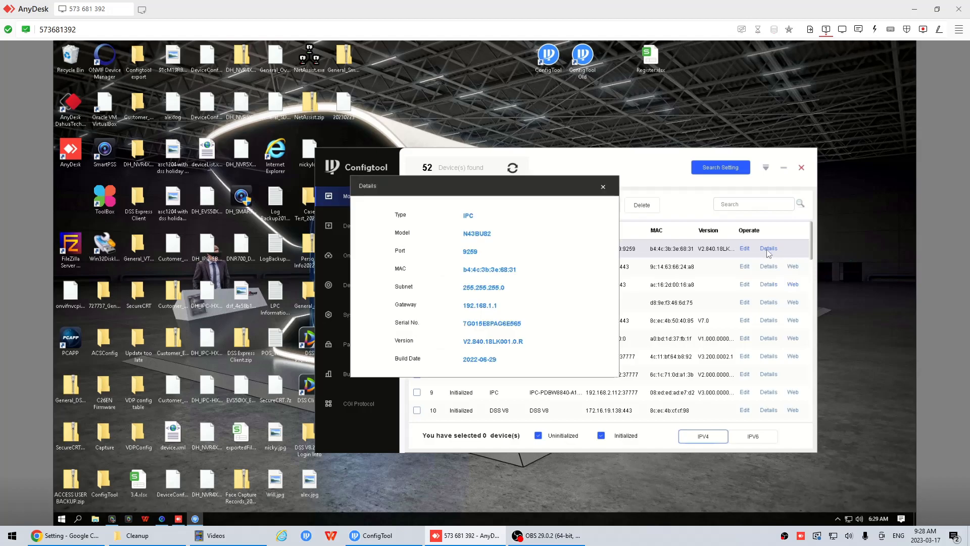
click(603, 185)
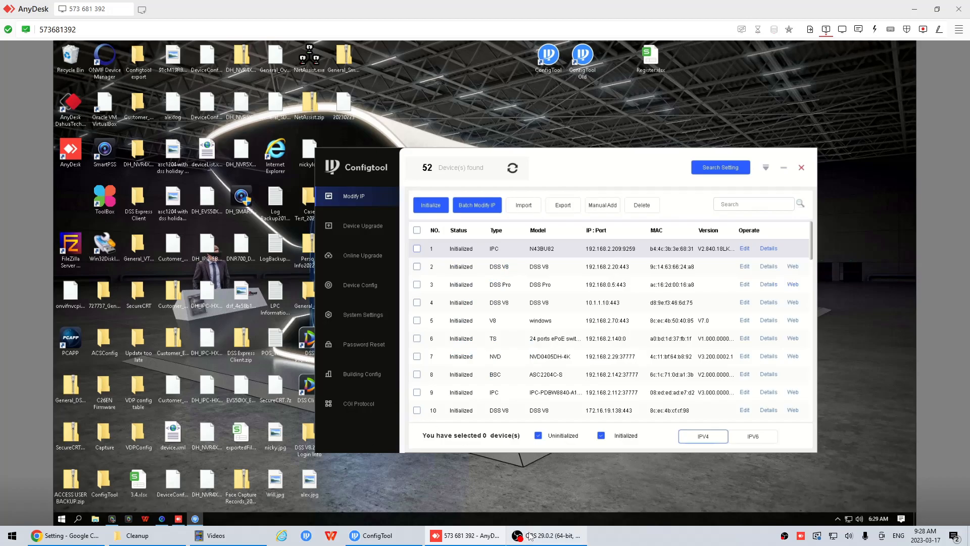
mouse_move(530, 530)
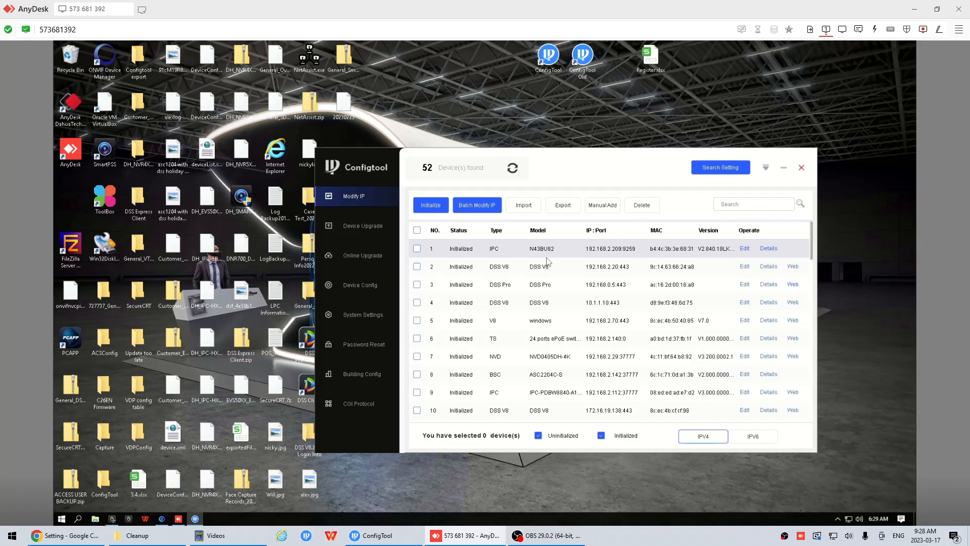
click(535, 535)
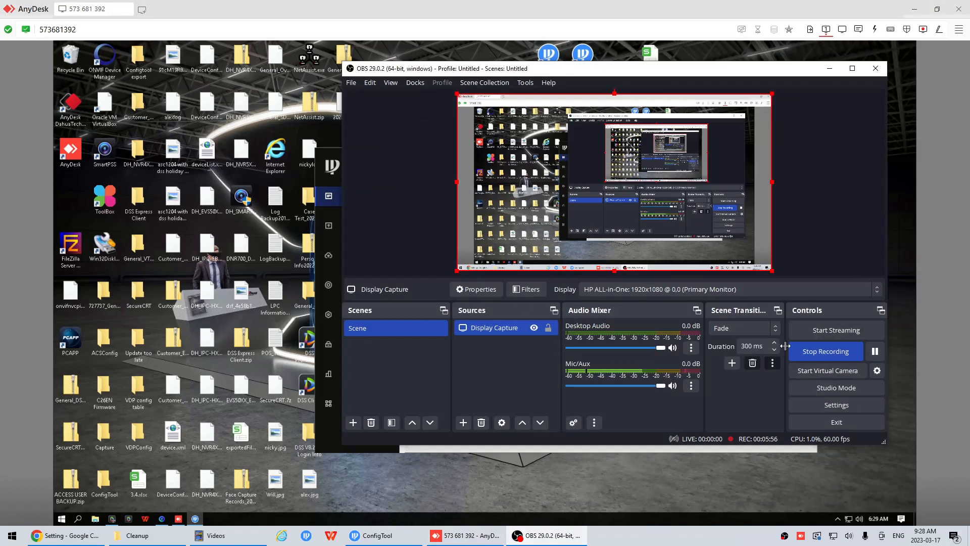
click(814, 354)
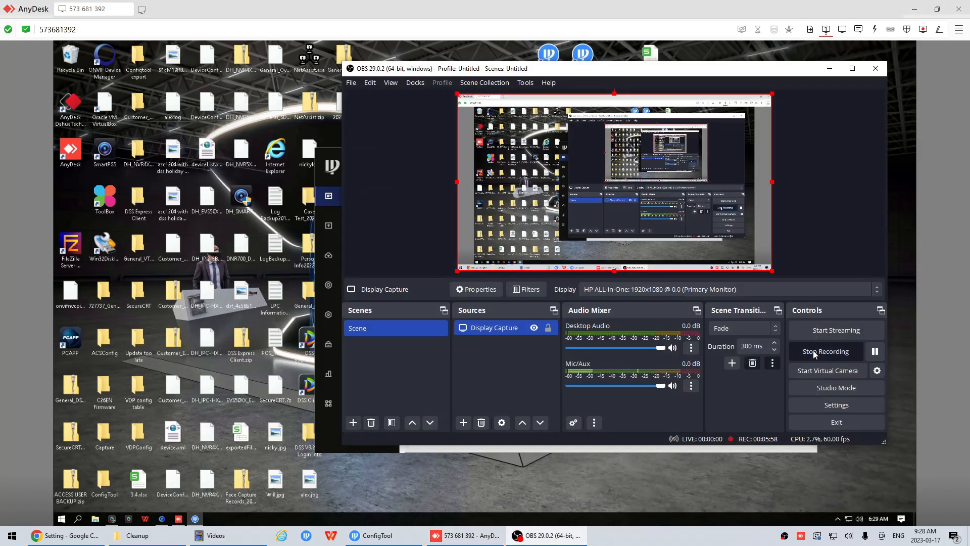